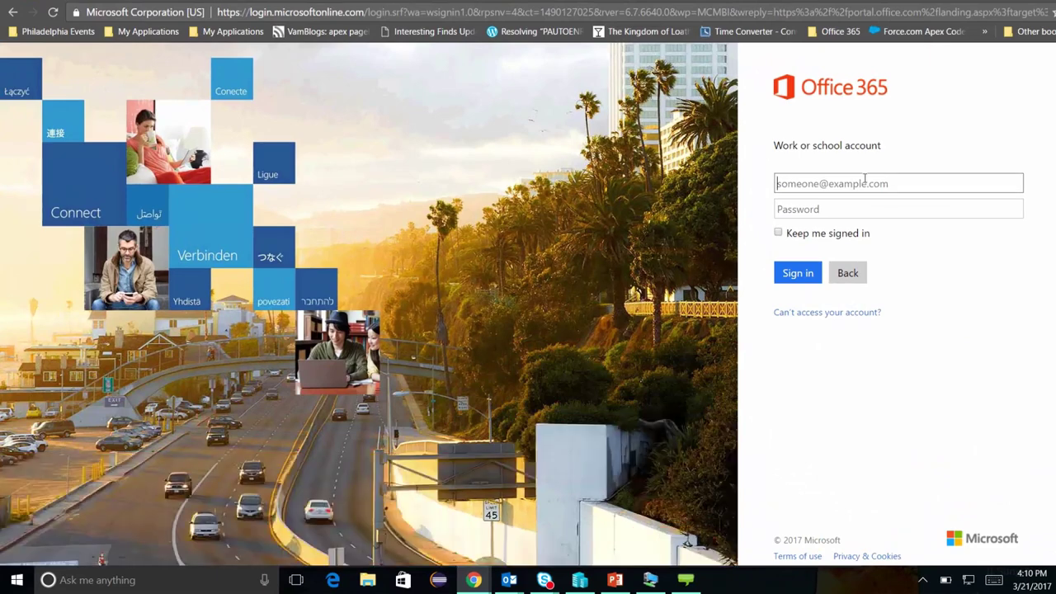
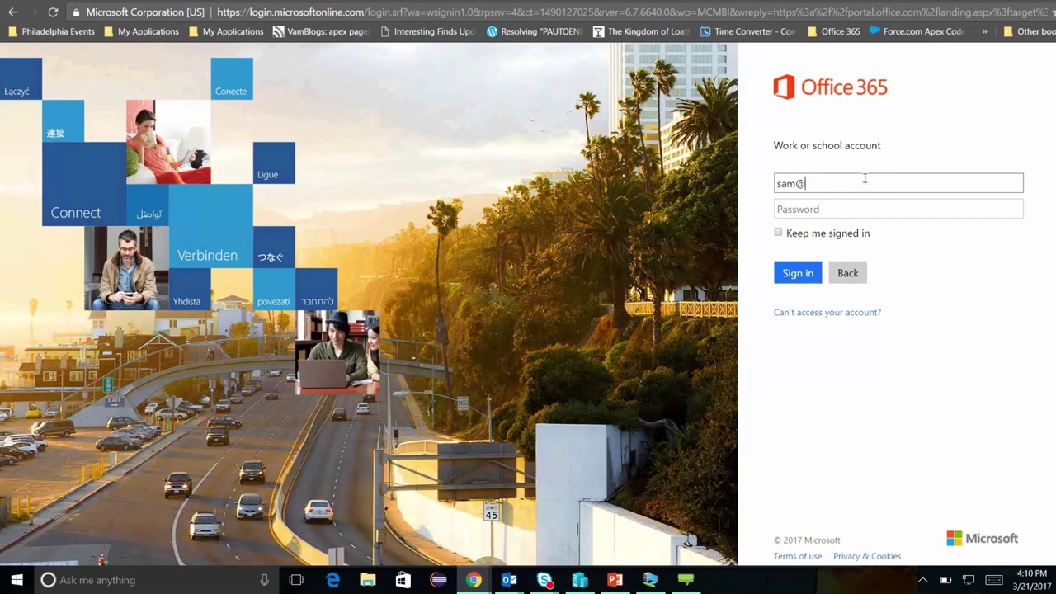
- Sign in with the account's e-mail address and go to the Office 365 admin center
key(Tab)
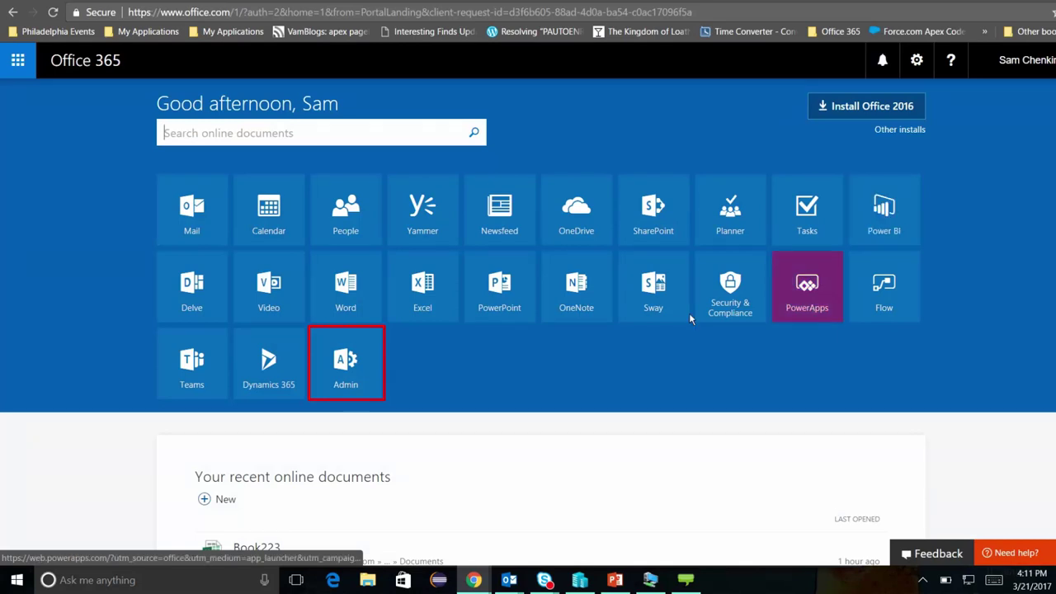
click(331, 369)
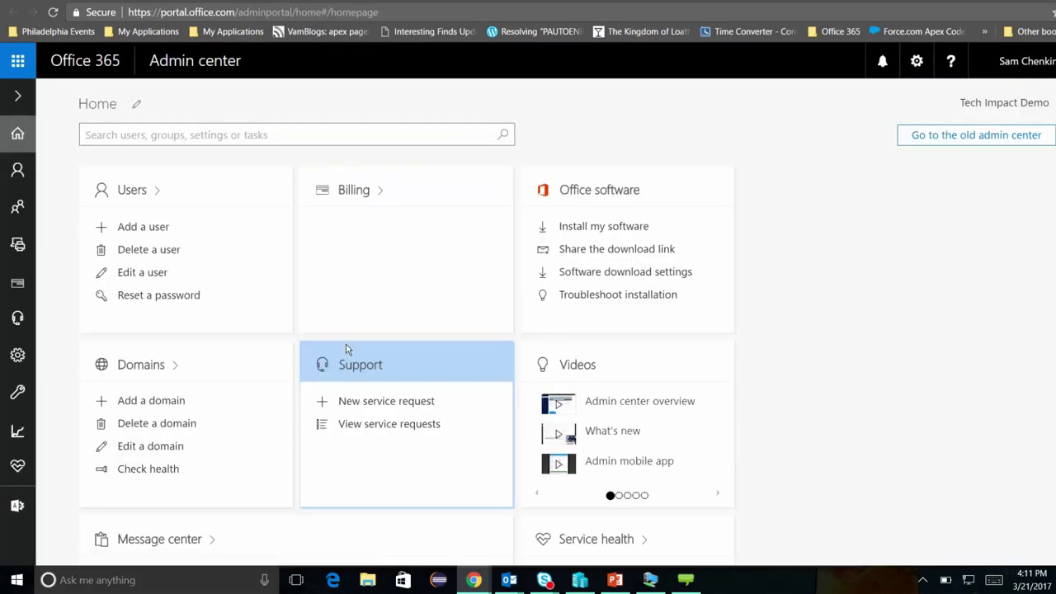
- Open Security & Compliance and show the Data loss prevention policy list
click(18, 508)
click(99, 441)
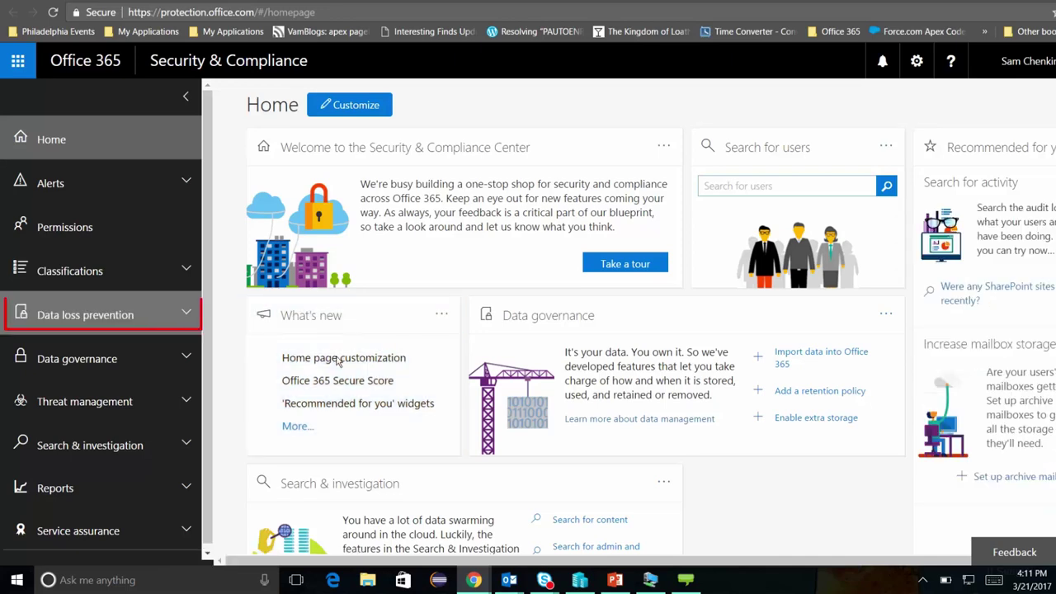
click(188, 313)
click(148, 349)
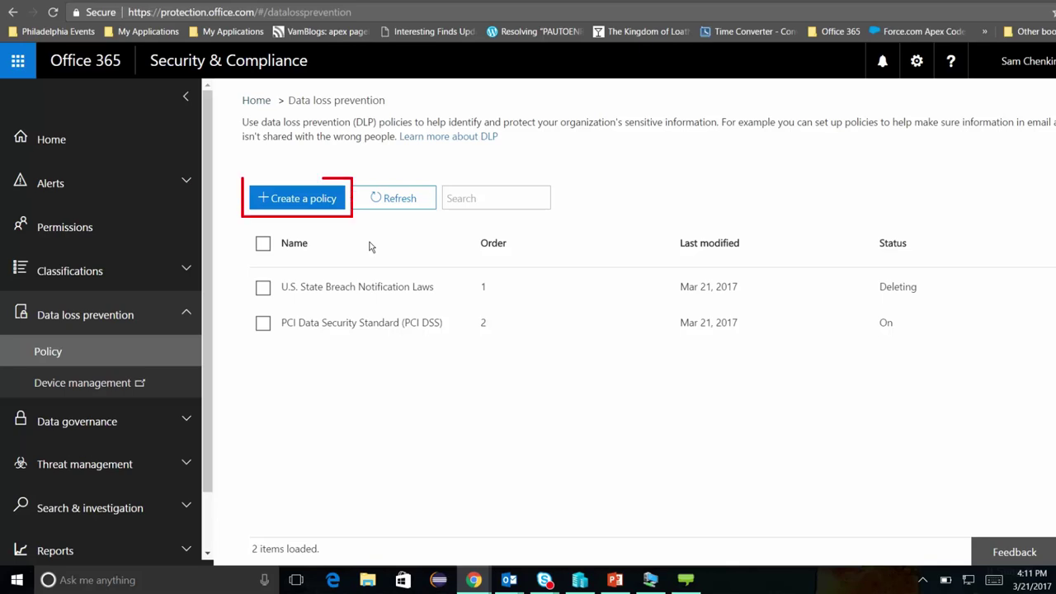
- Start a new DLP policy from the Medical and health U.S. Health Insurance Act (HIPAA) template
click(297, 202)
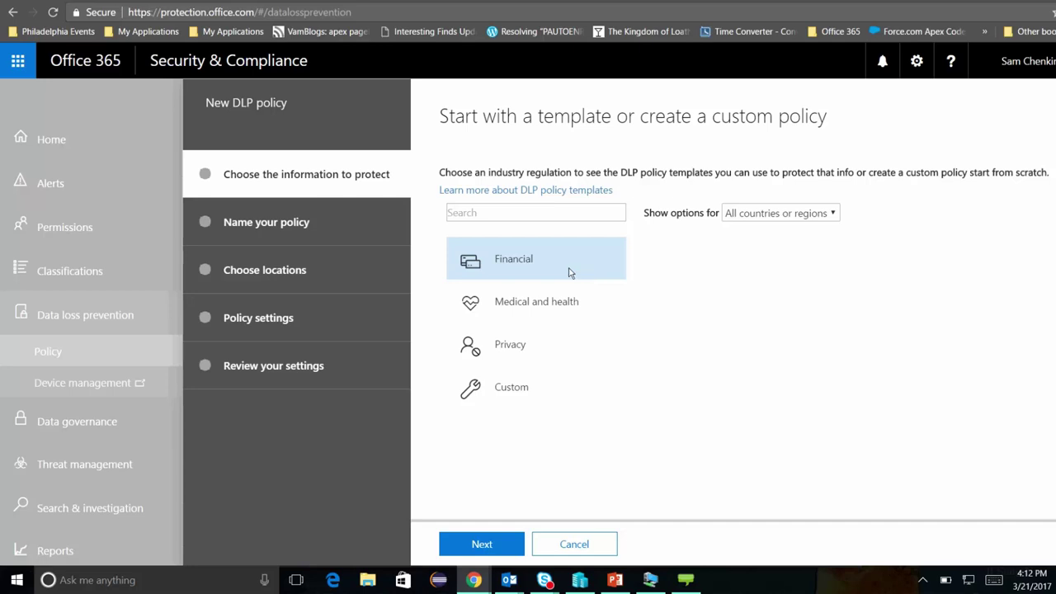
click(572, 306)
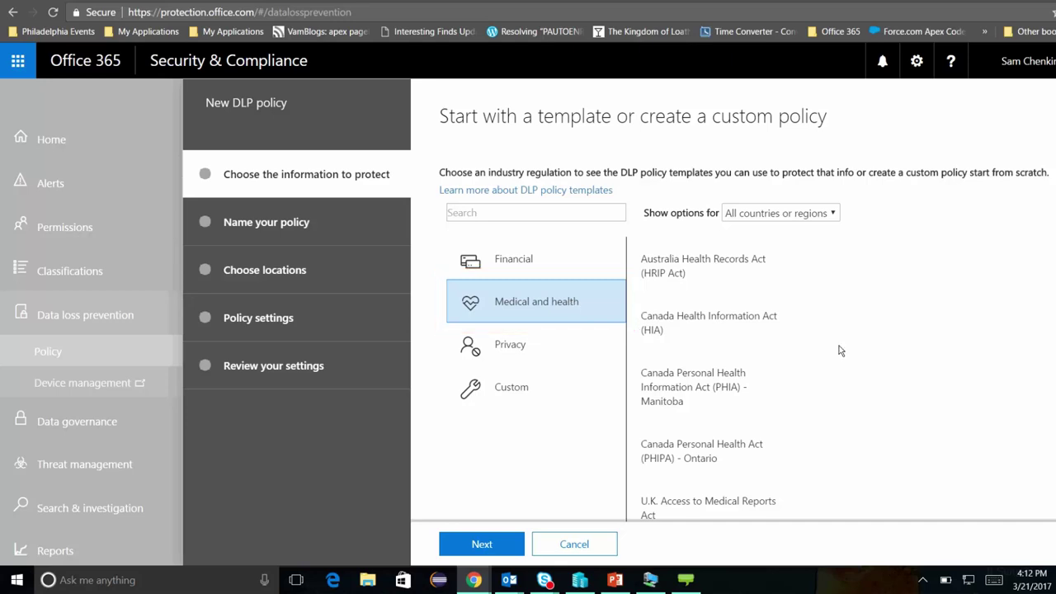
scroll(839, 349, down, 2)
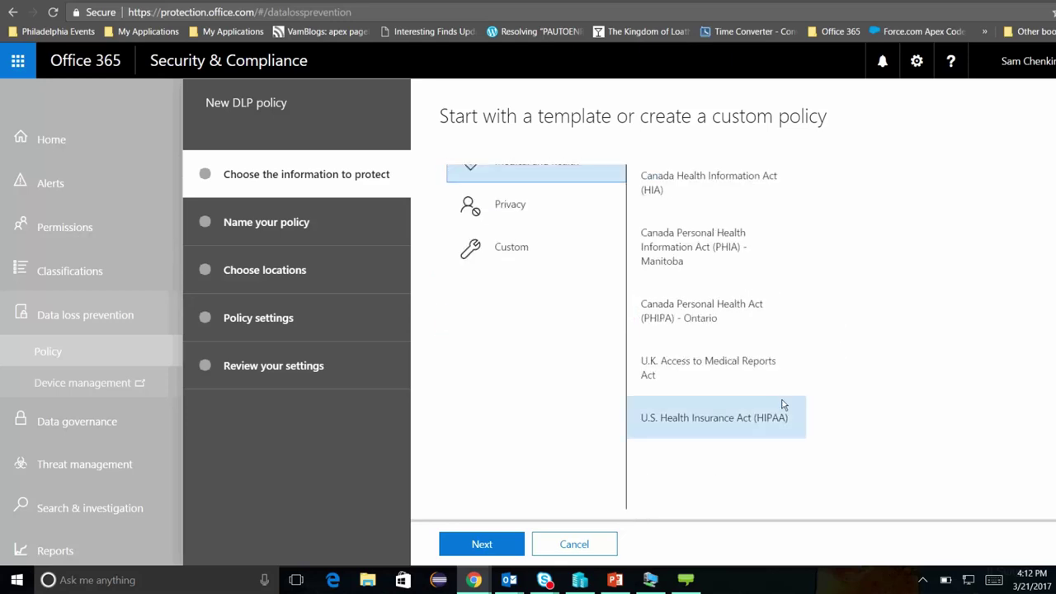
click(743, 421)
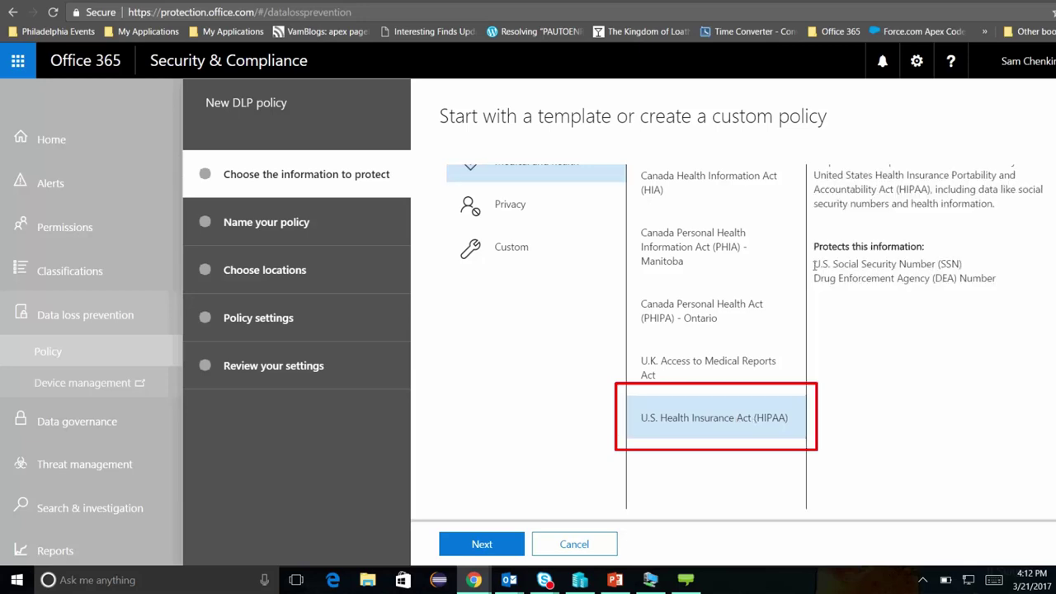
triple_click(878, 266)
drag(982, 269, 1010, 278)
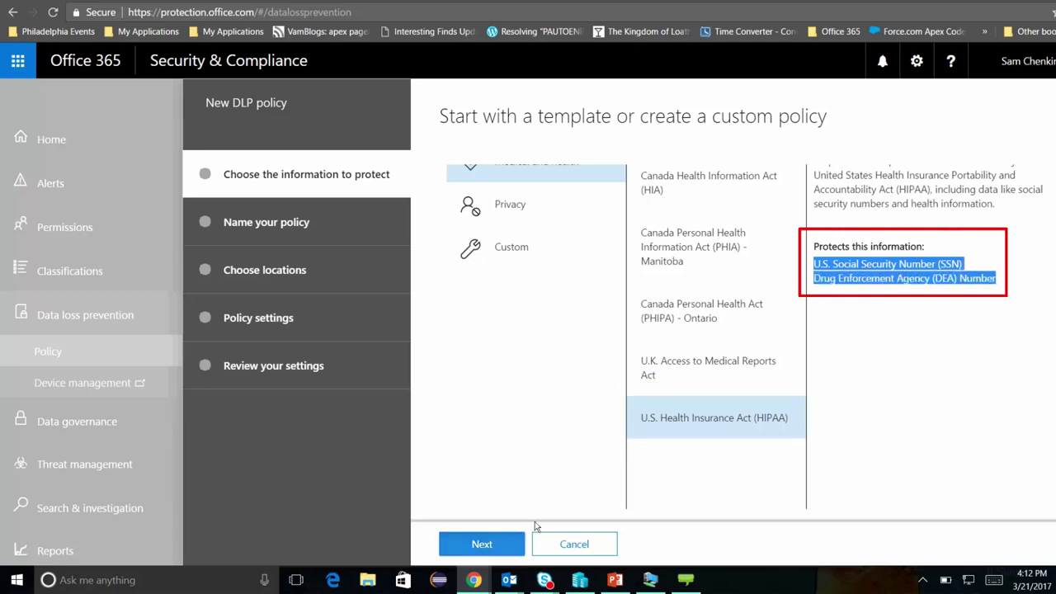
click(477, 543)
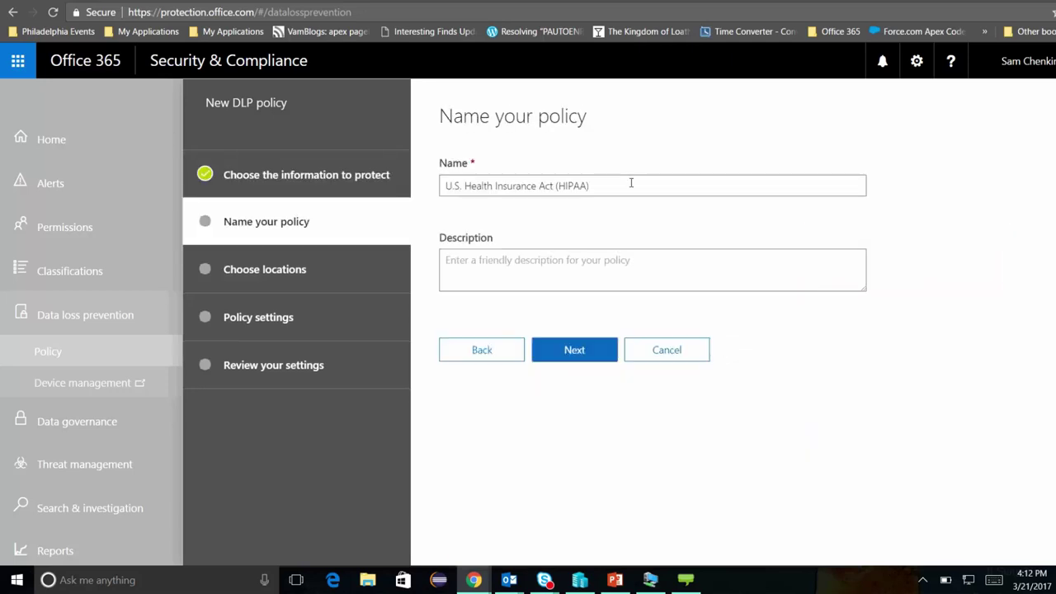
- Keep the prefilled name, all Office 365 locations, and detection of sharing outside the organization
click(588, 355)
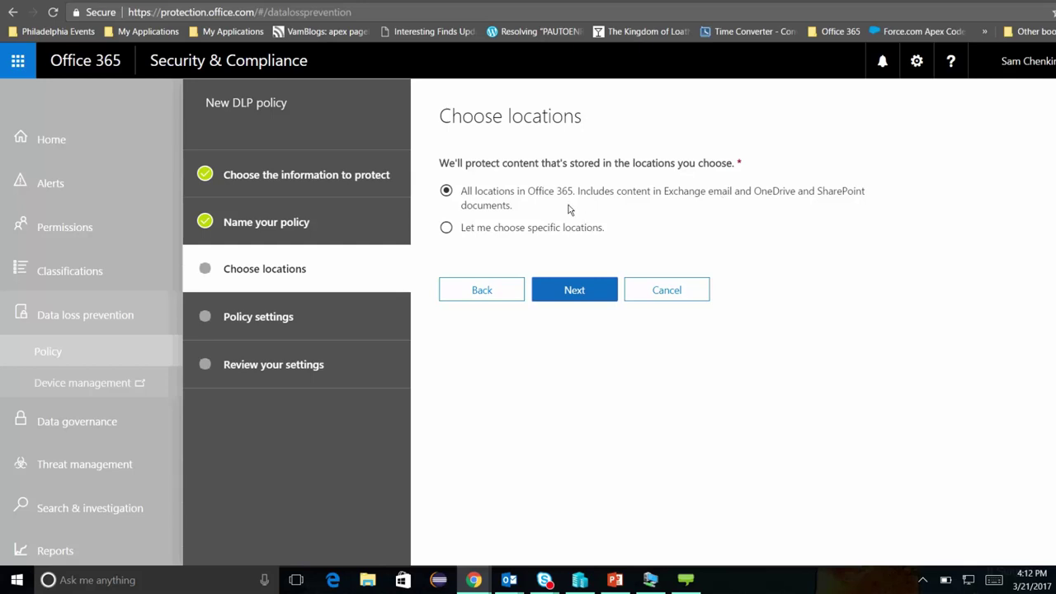
click(577, 292)
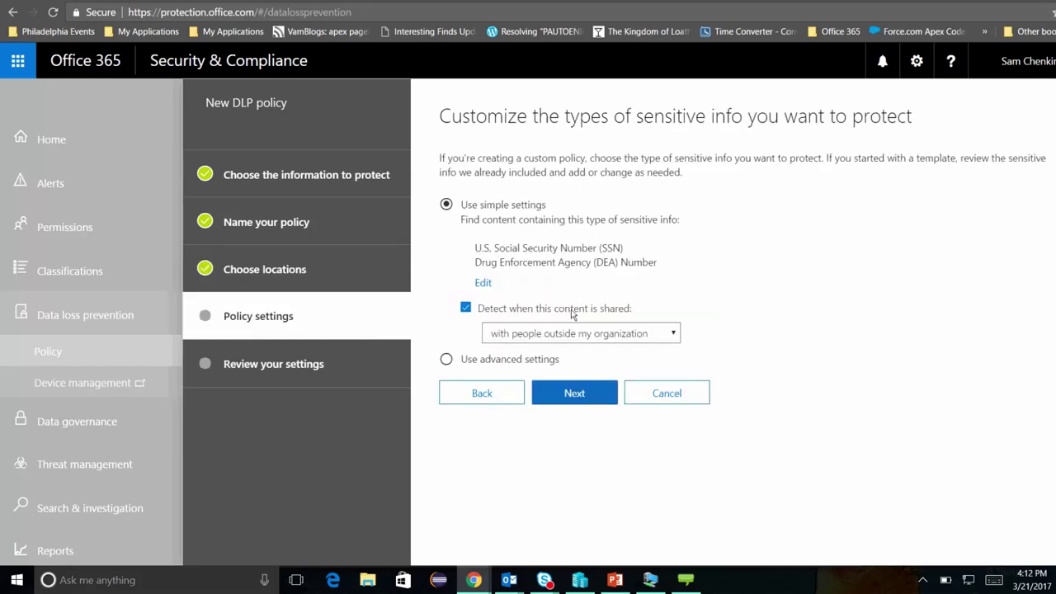
click(673, 335)
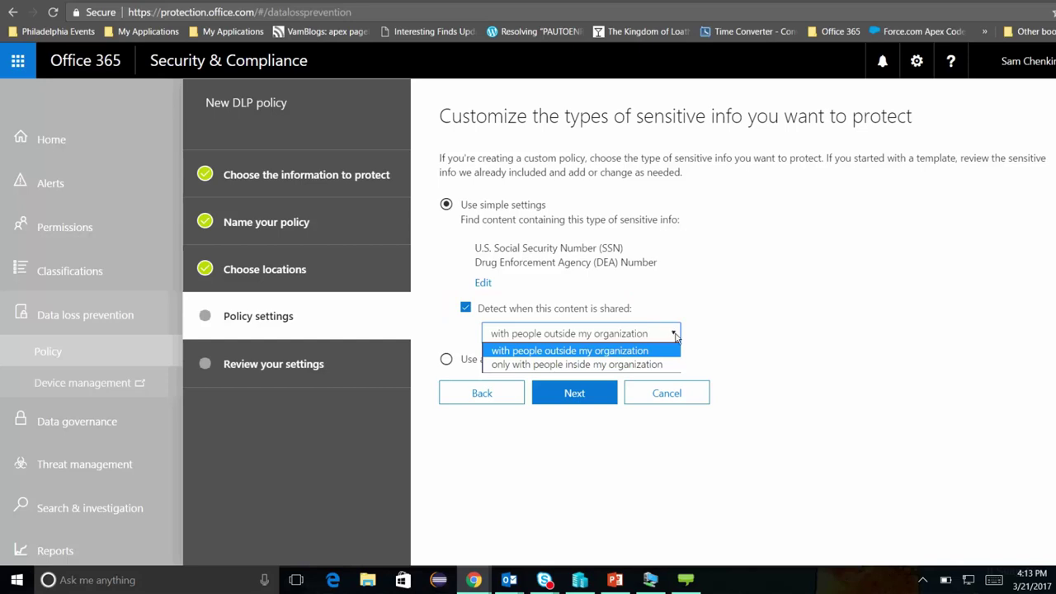
click(675, 336)
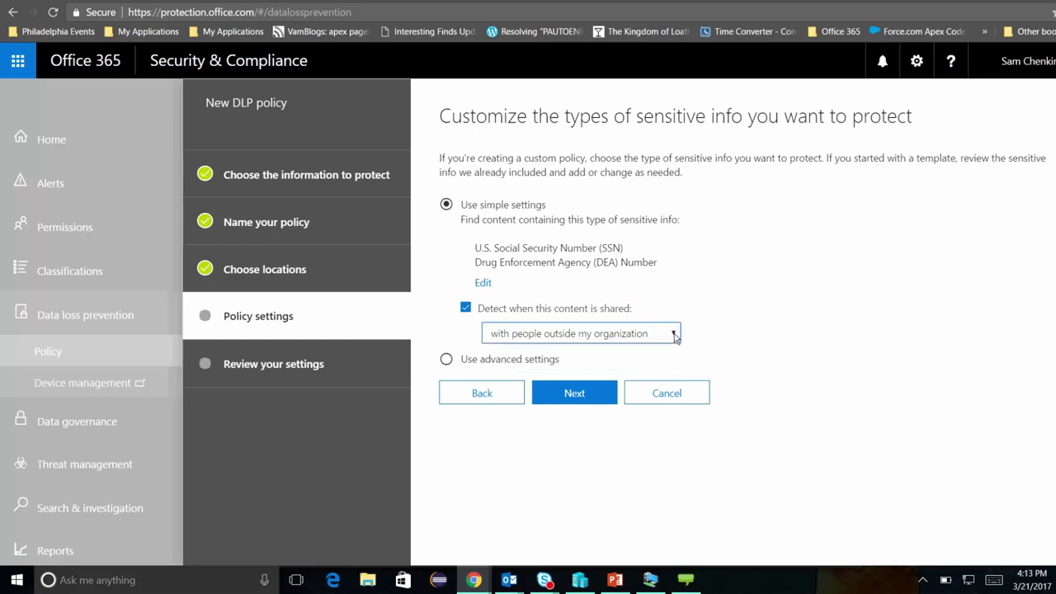
- Set the threshold to at least 1 instance, block sharing, and turn the HIPAA policy on
click(575, 395)
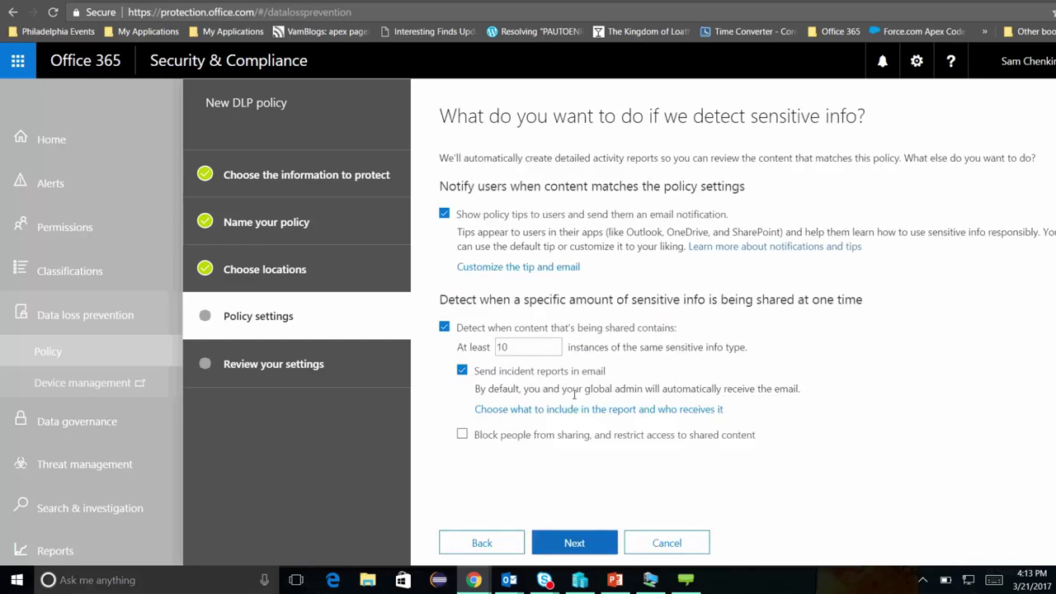
drag(509, 348, 480, 334)
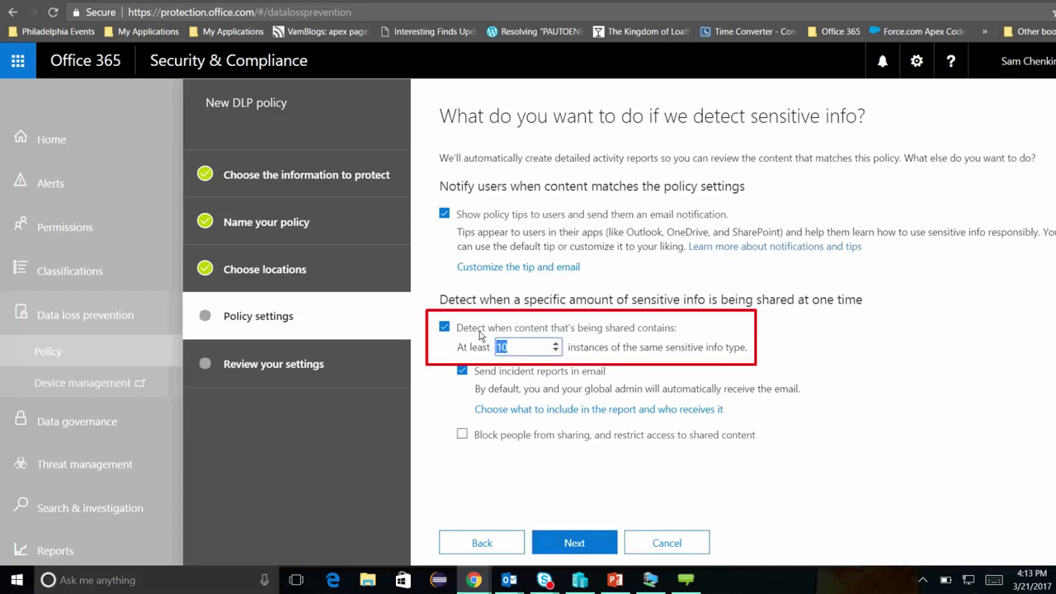
text(1)
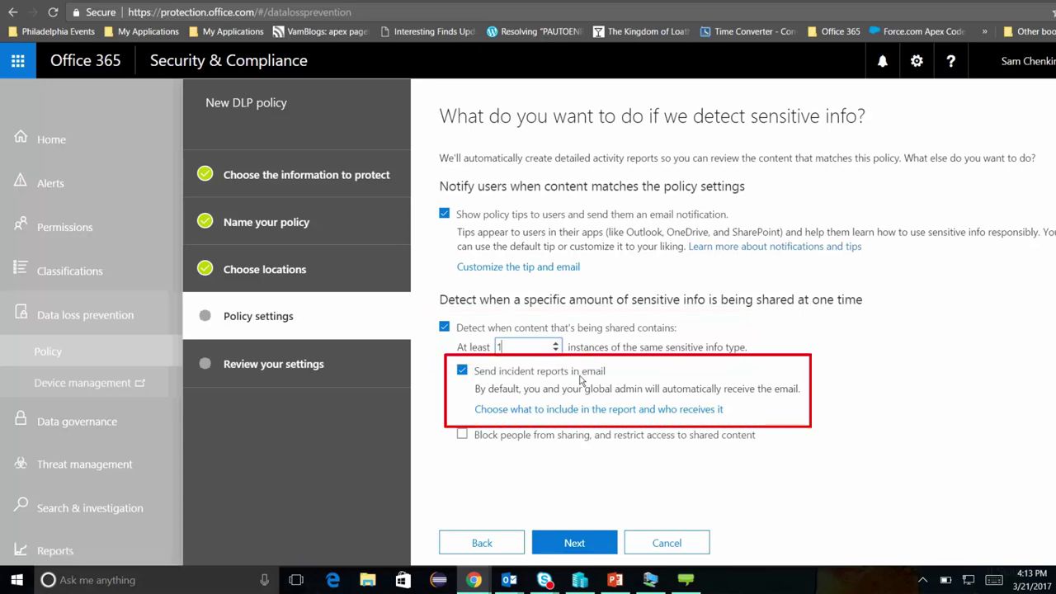
click(562, 435)
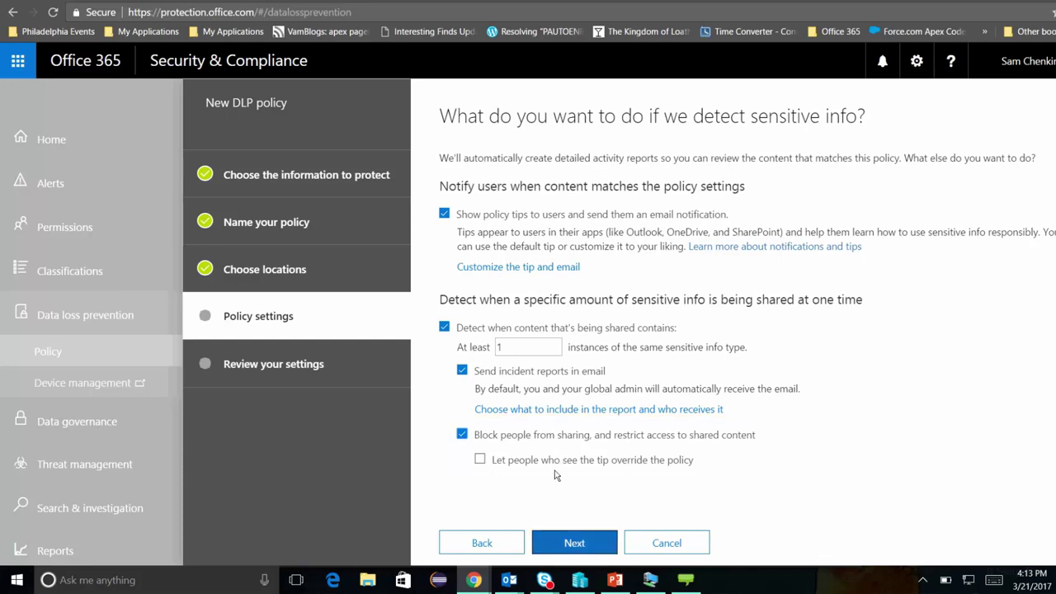
click(567, 543)
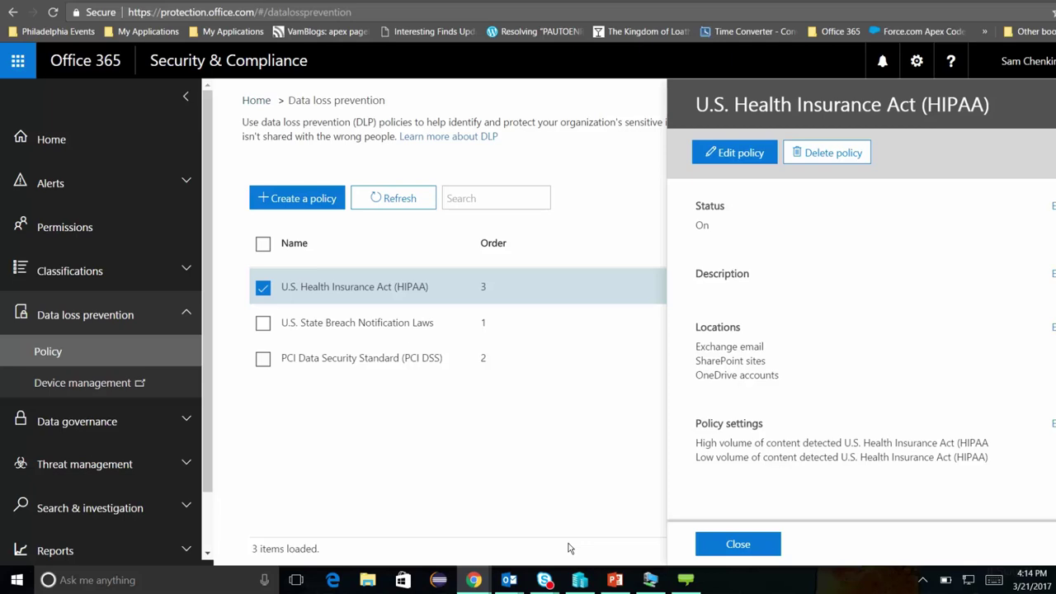
- In a private window, send a test email with a pasted subject and a sensitive-number table to the test recipient
key(ctrl+shift+n)
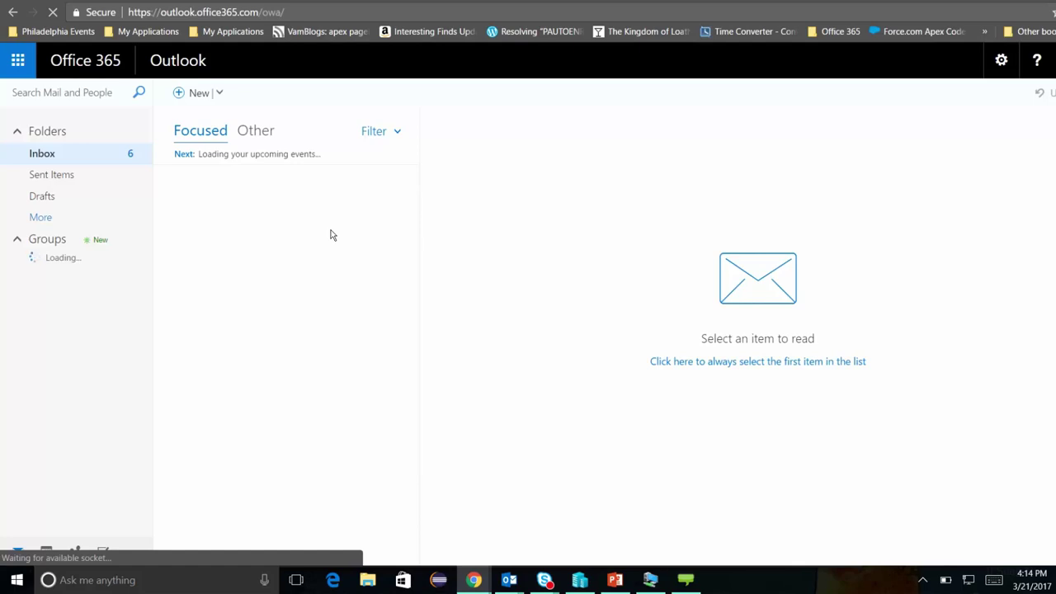
click(199, 93)
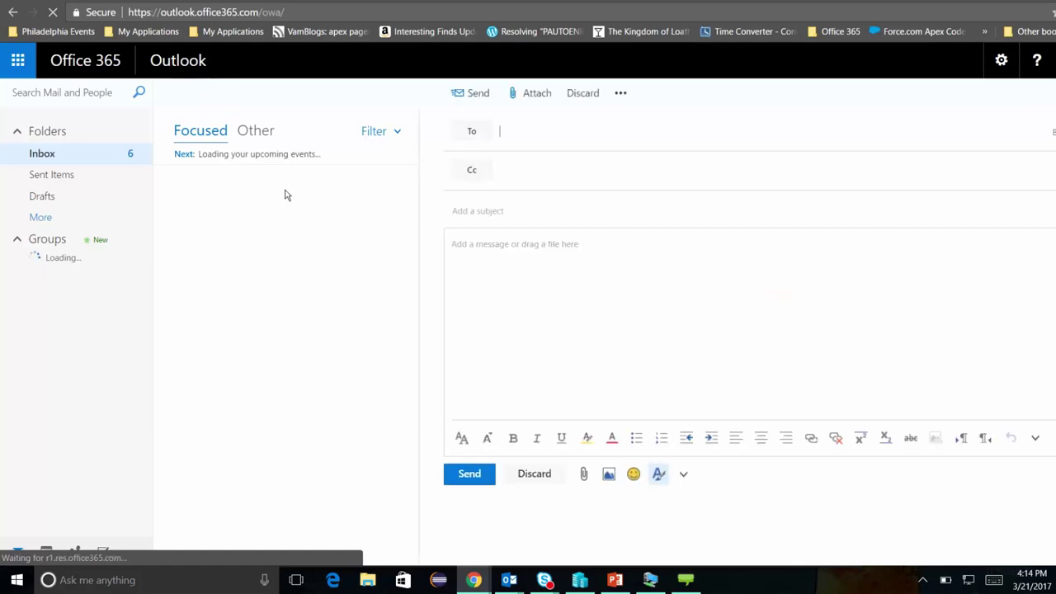
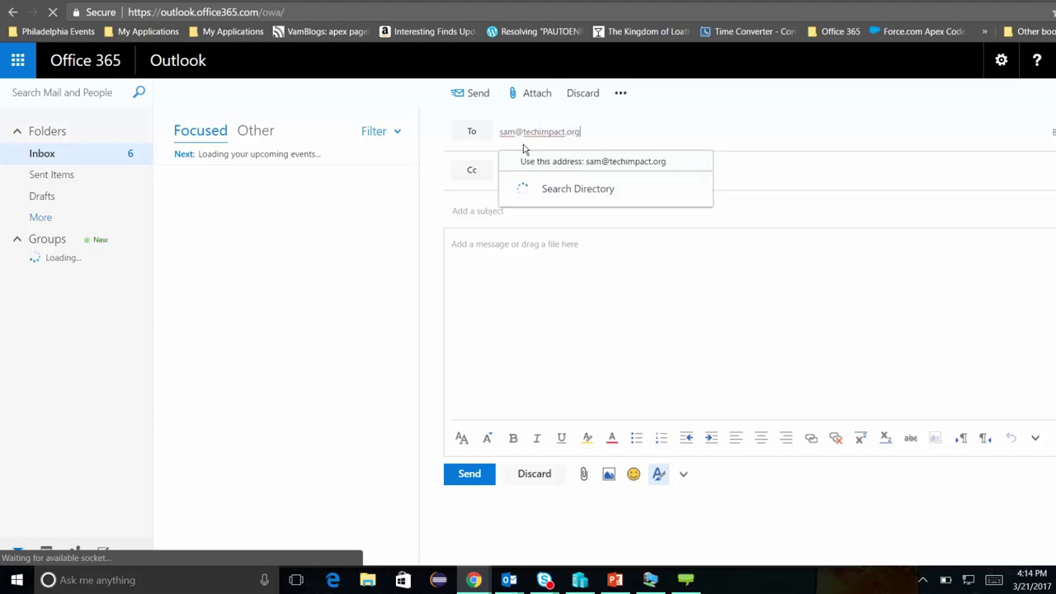
key(Tab)
text(Here is a bunch of very sensitive information. Please store it safely.)
key(Tab)
key(ctrl+v)
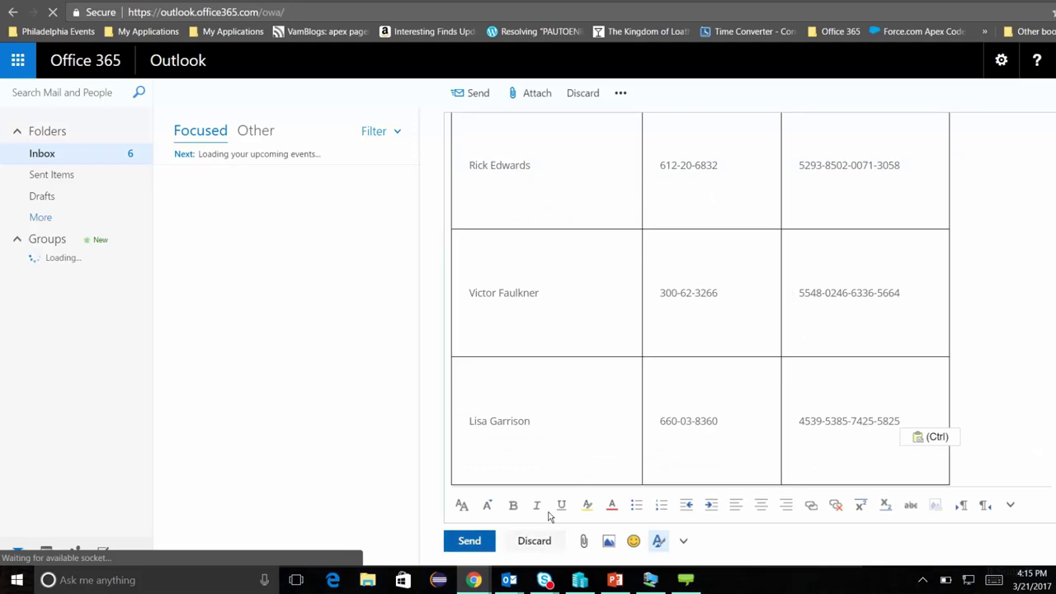
click(469, 541)
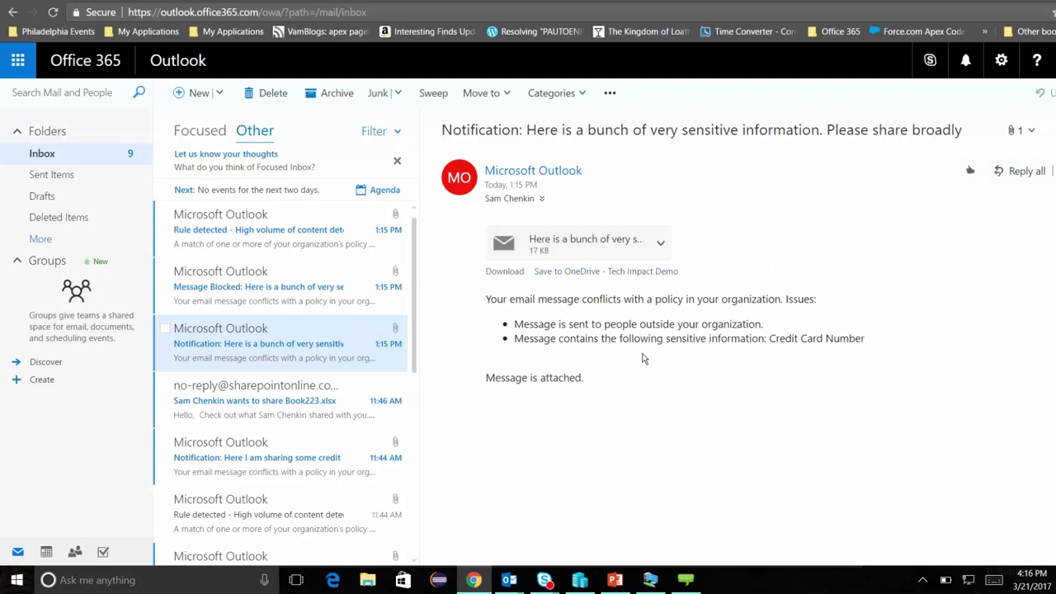
- Review the policy notification, the Message Blocked notice, and the Rule detected incident report
drag(488, 299, 827, 348)
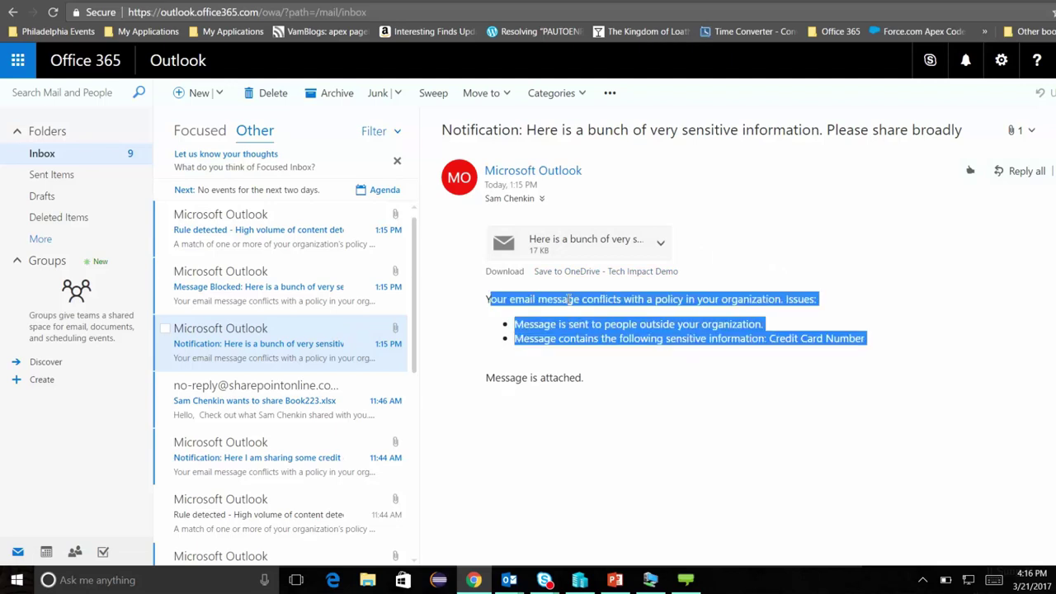
click(272, 317)
drag(490, 299, 591, 376)
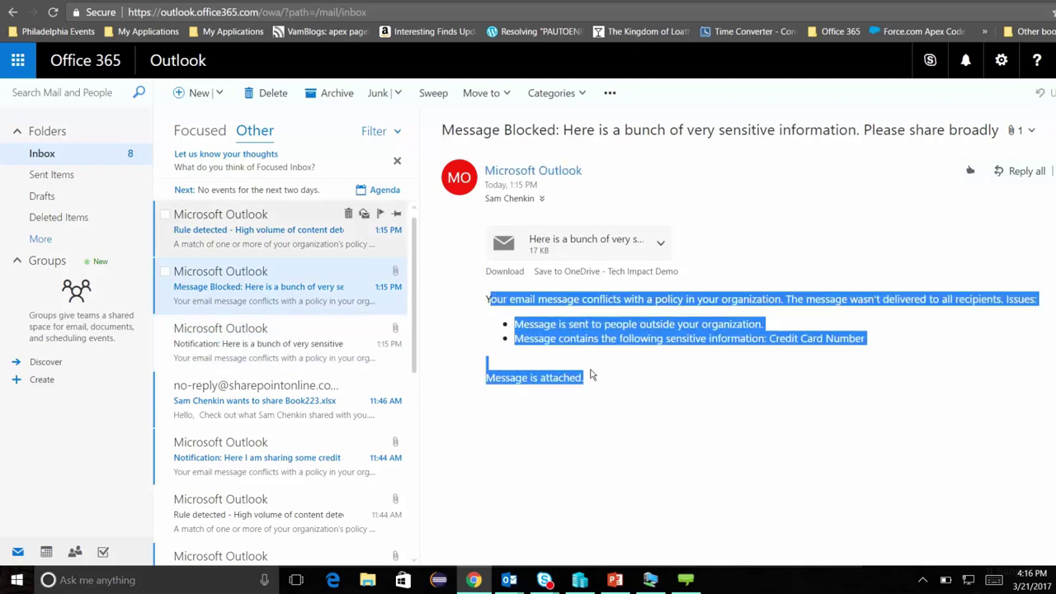
click(280, 247)
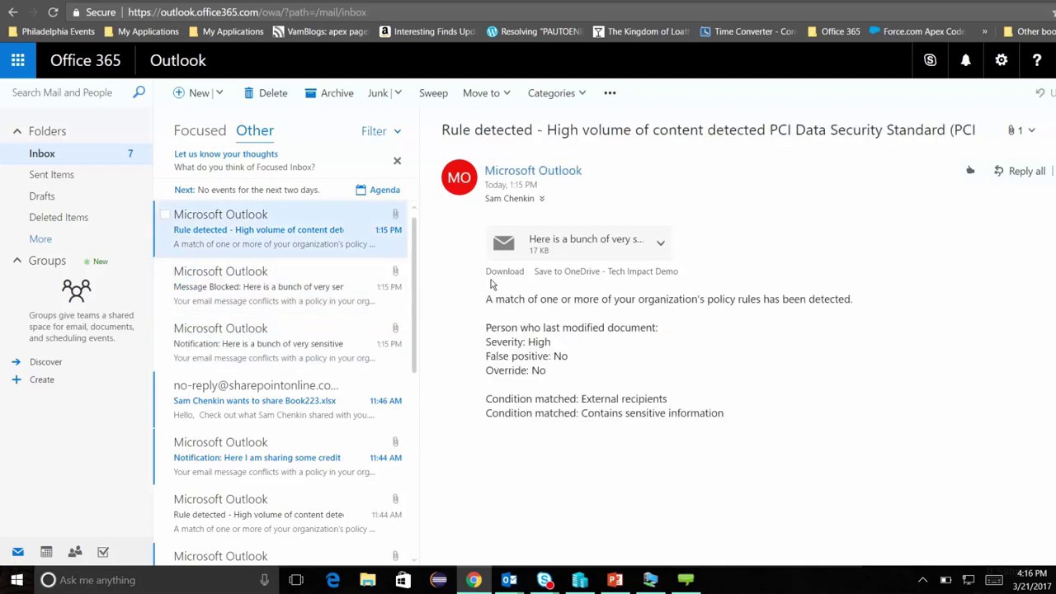
drag(486, 299, 568, 361)
click(301, 256)
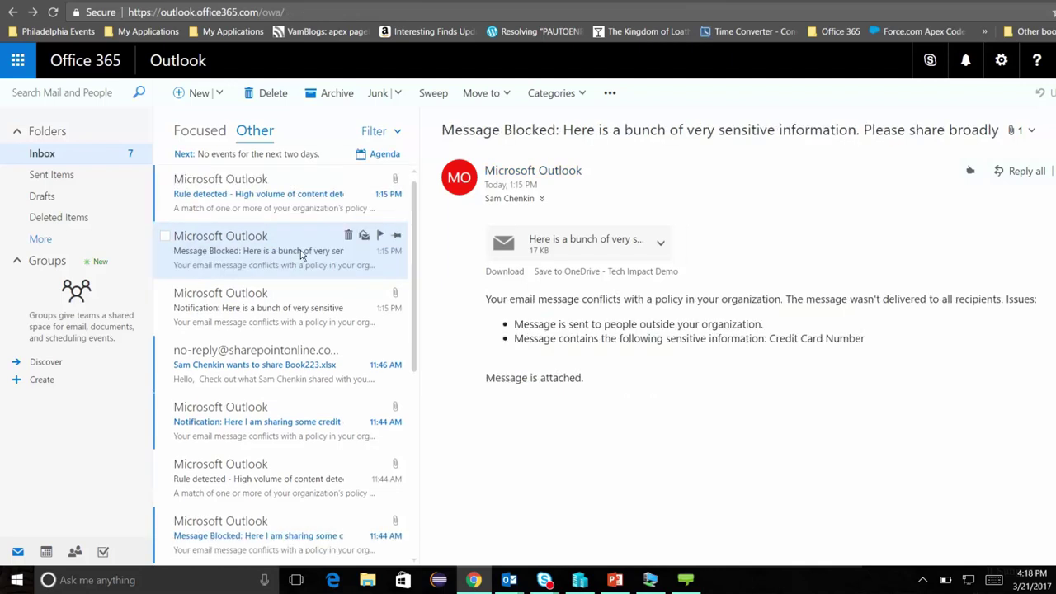